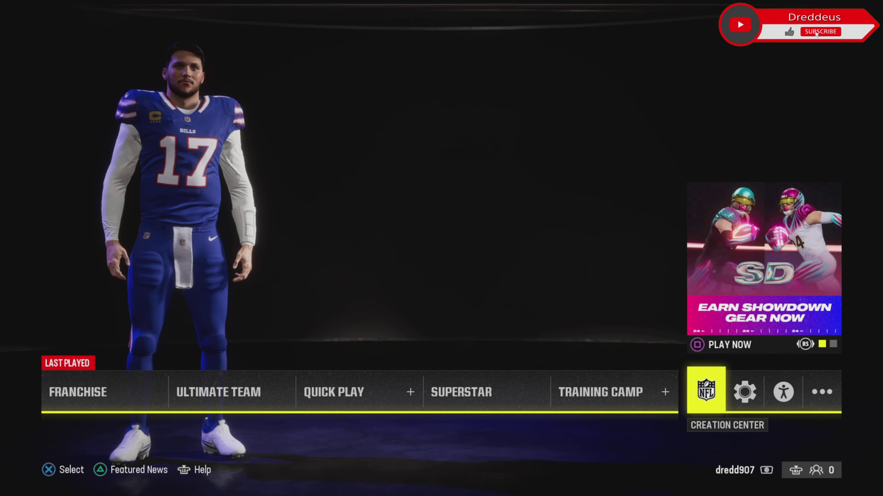
# Go from the main menu into Creation Center and open Share & Manage Files.
pyautogui.press('Right')
pyautogui.press('Left')
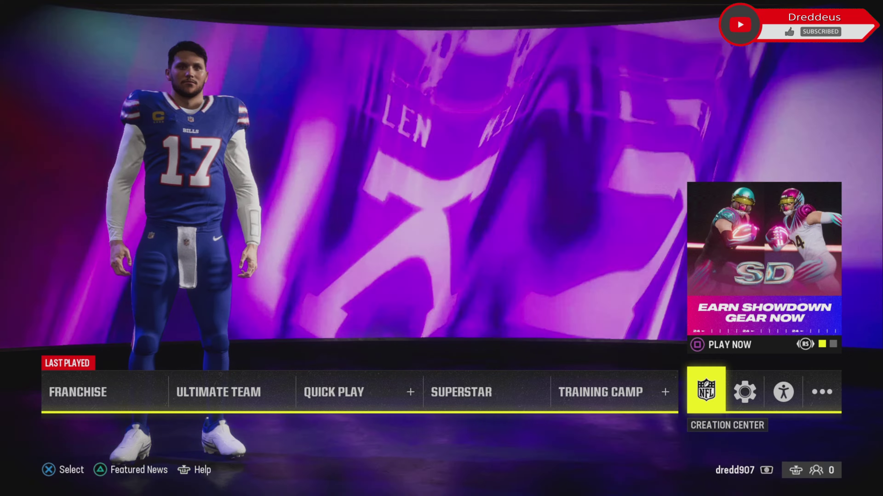
pyautogui.press('Return')
pyautogui.press('Right')
pyautogui.press('Right')
pyautogui.press('Right')
pyautogui.press('Right')
pyautogui.press('Return')
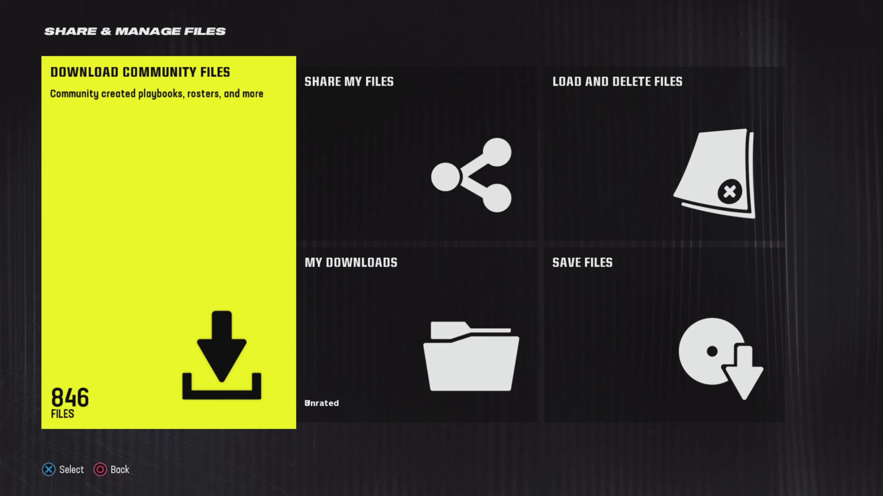
# Open Download Community Files and filter the list to the DRAFT CLASS tab.
pyautogui.press('Return')
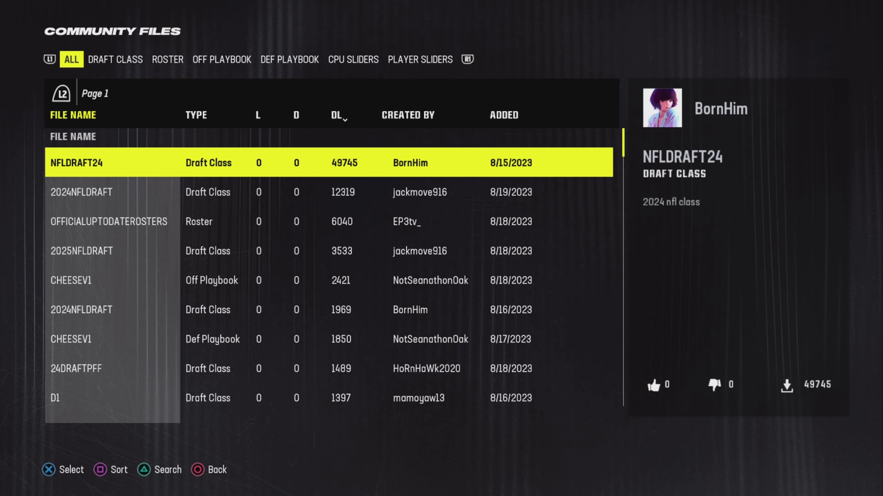
pyautogui.press('e')
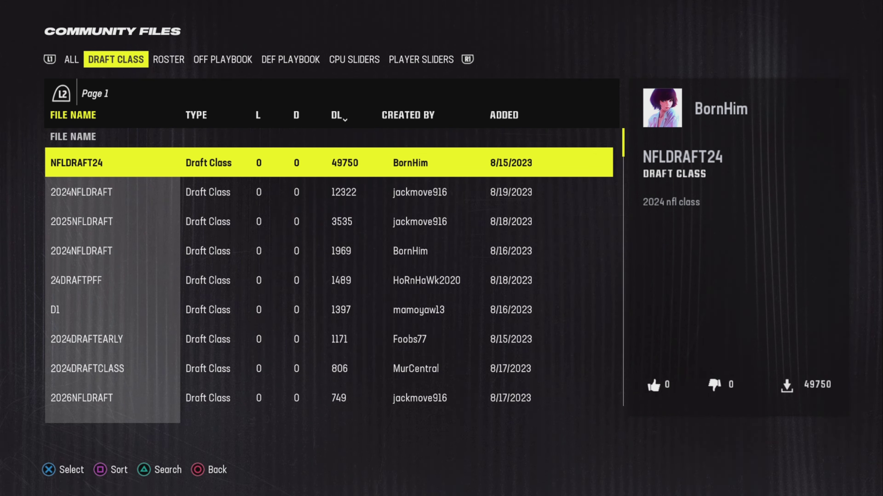
# Compare the NFLDRAFT24, 2024NFLDRAFT and 24DRAFTPFF details, settling on 2024NFLDRAFT.
pyautogui.press('Down')
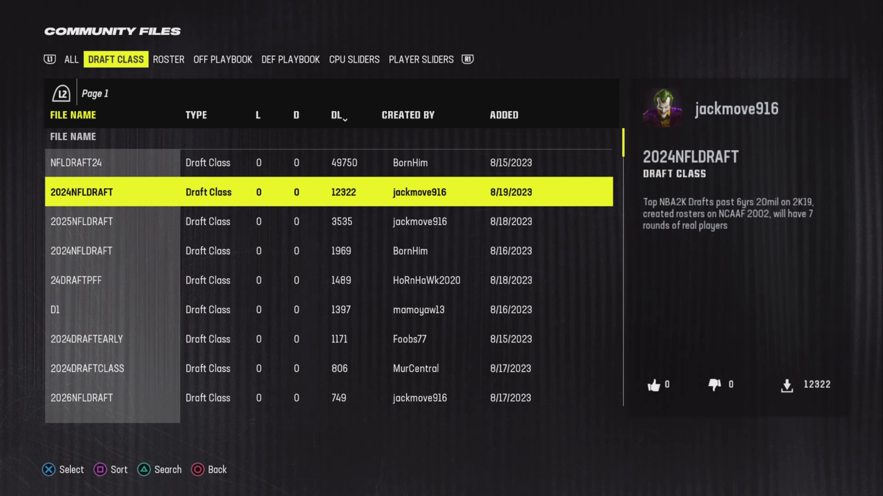
pyautogui.press('Up')
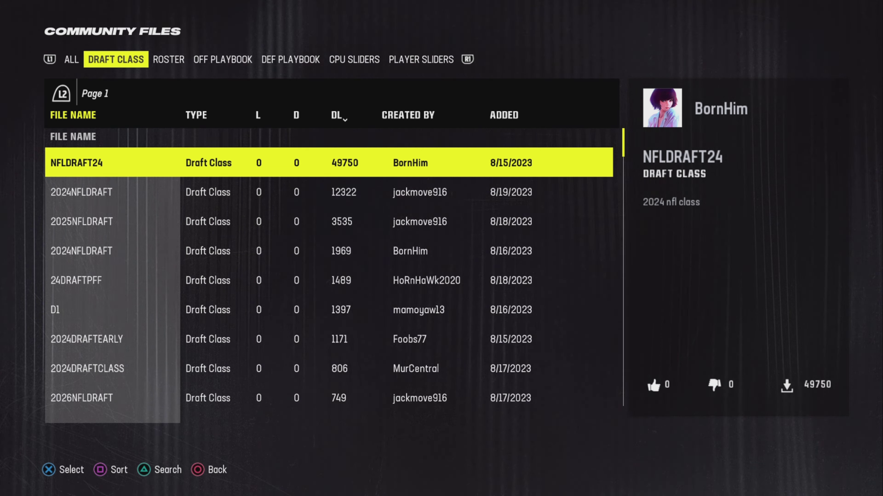
pyautogui.press('Down')
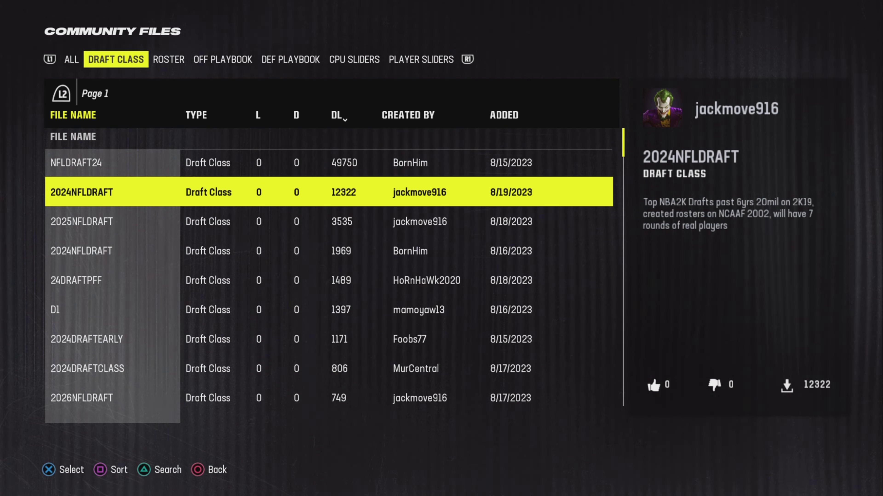
pyautogui.press('Down')
pyautogui.press('Down')
pyautogui.press('Down')
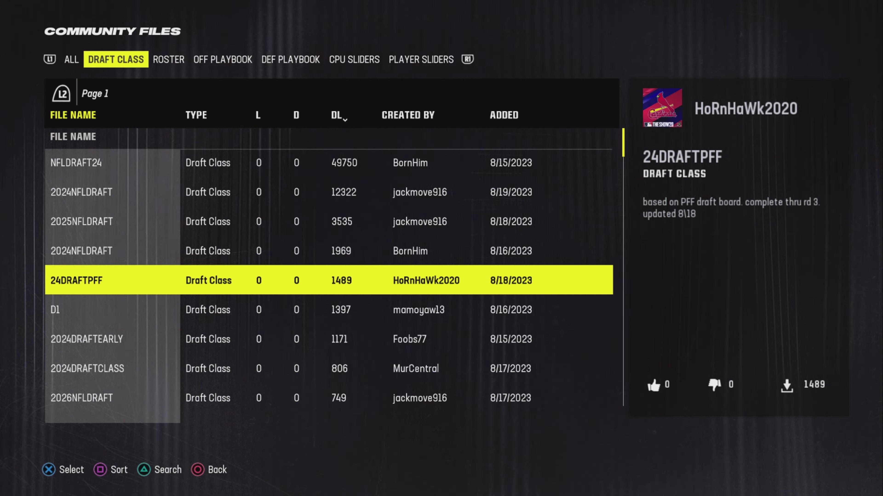
pyautogui.press('Up')
pyautogui.press('Up')
pyautogui.press('Up')
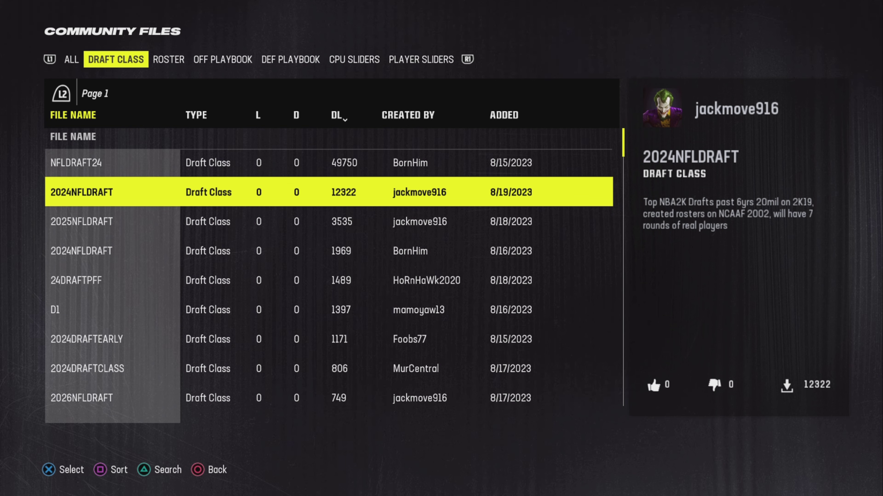
# Download the 2024NFLDRAFT draft class, overwriting the existing copy.
pyautogui.press('Return')
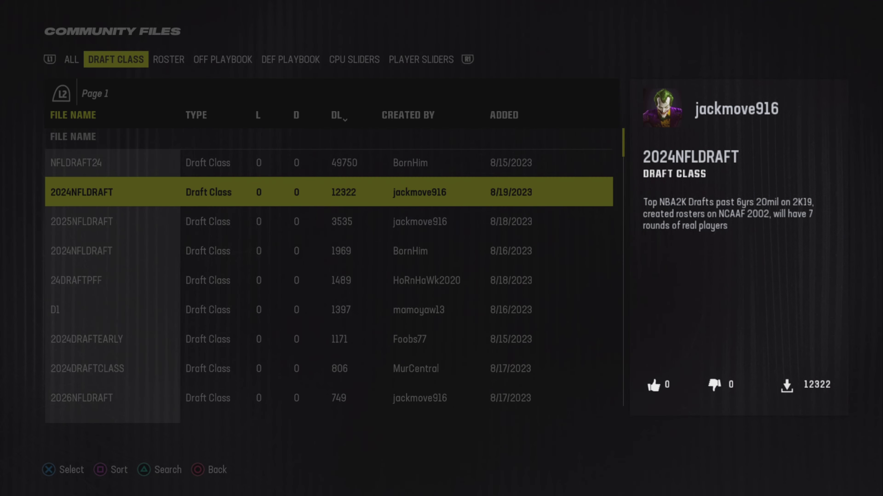
pyautogui.press('Return')
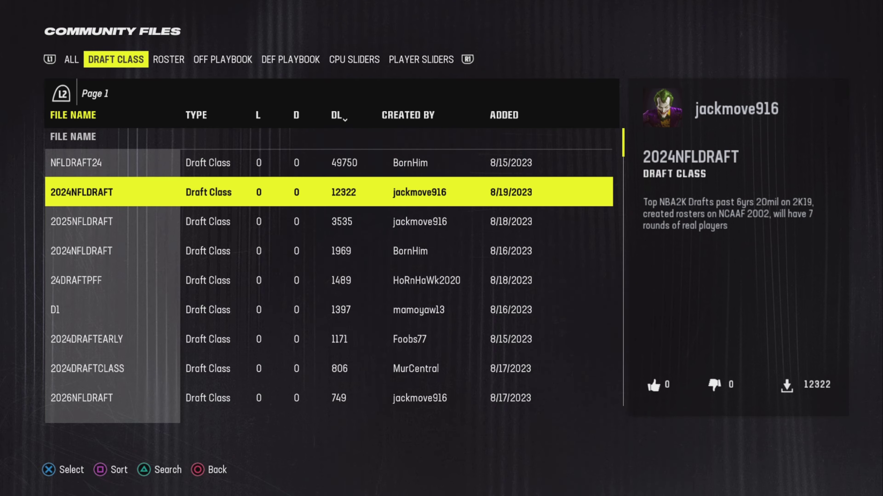
pyautogui.press('Up')
pyautogui.press('Return')
# Glance at 2025NFLDRAFT, return to 2024NFLDRAFT, and leave the community files list.
pyautogui.click(82, 222)
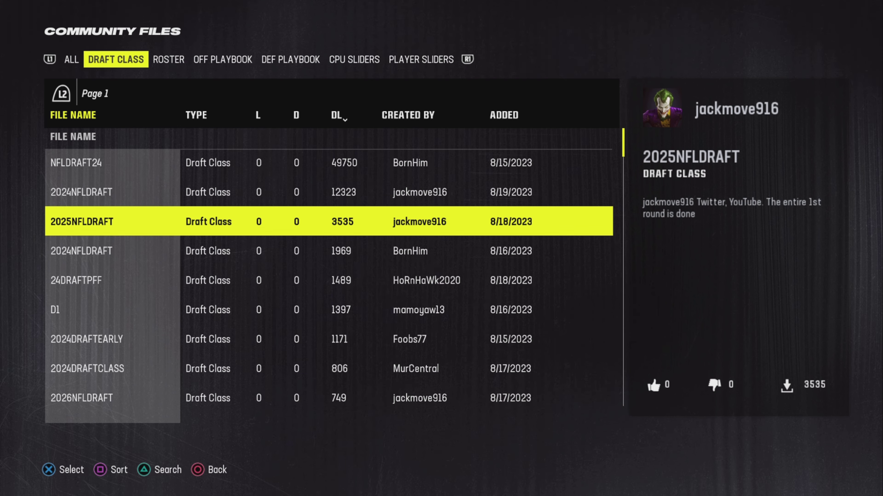
pyautogui.click(81, 192)
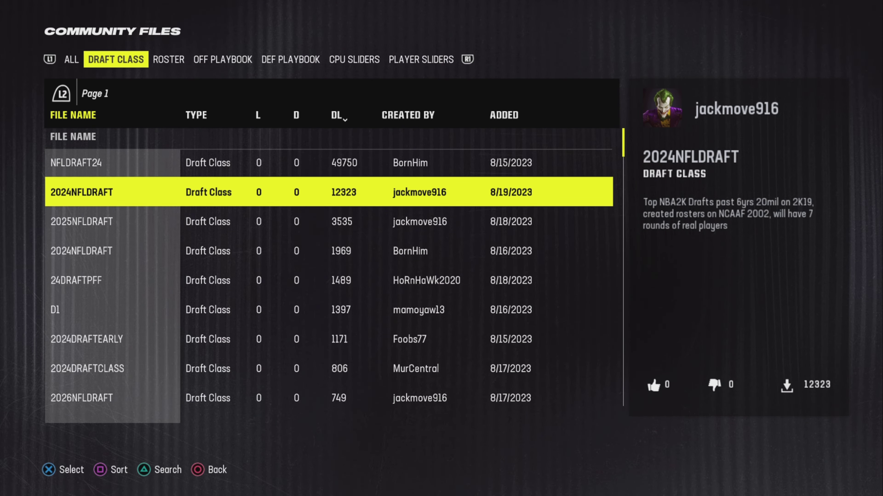
pyautogui.press('Escape')
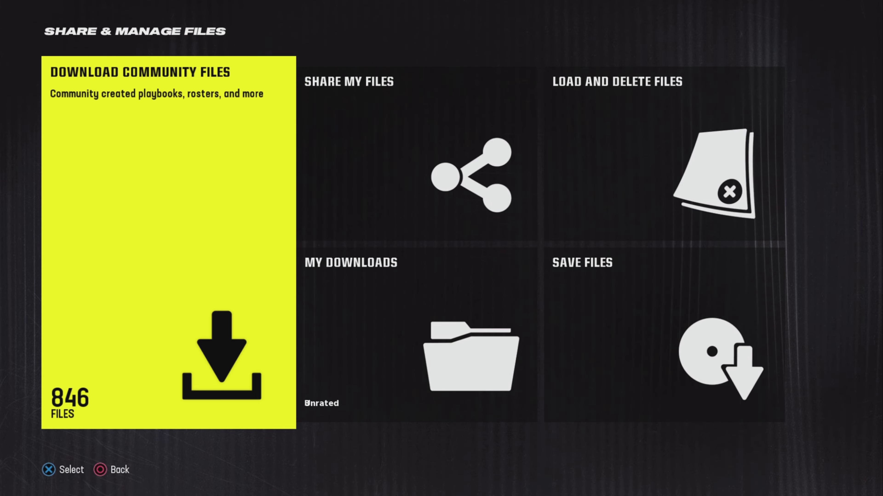
# Open My Downloads, dismiss its introduction, and confirm 2024NFLDRAFT is listed.
pyautogui.press('Right')
pyautogui.press('Down')
pyautogui.press('Return')
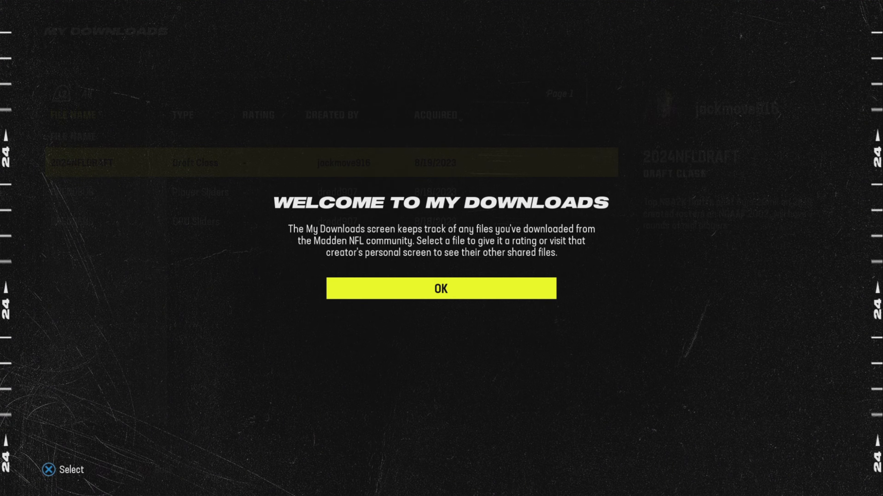
pyautogui.press('Return')
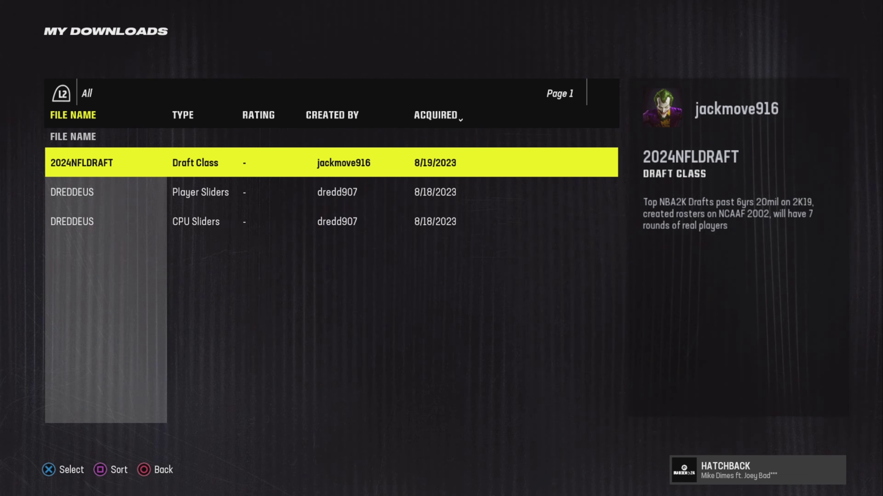
pyautogui.press('Down')
pyautogui.press('Down')
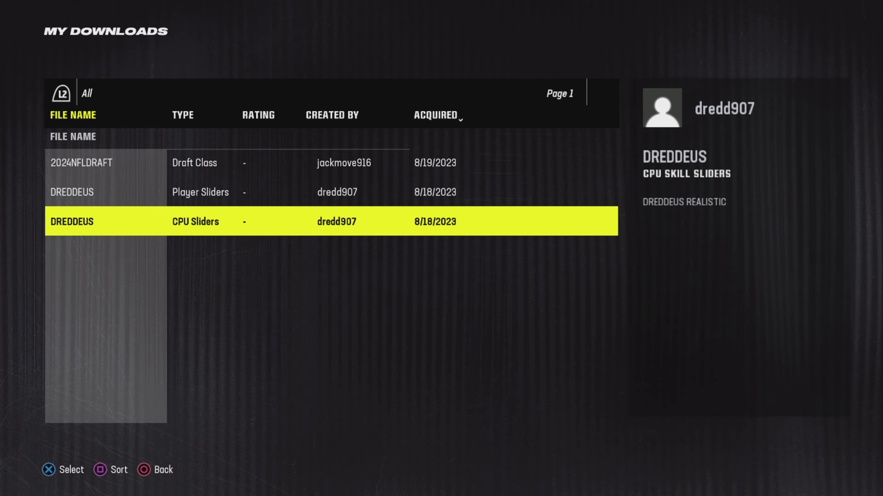
pyautogui.press('Up')
pyautogui.press('Up')
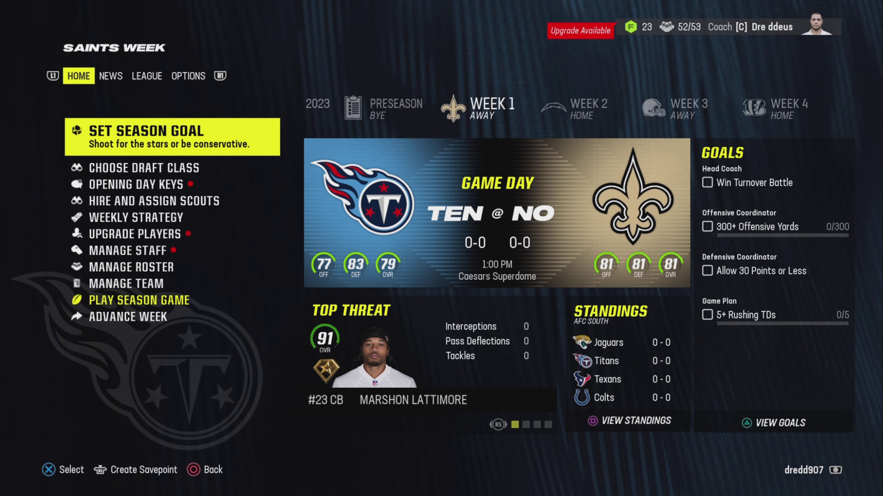
# Load the local 2024NFLDRAFT file through Choose Draft Class > Import Local File.
pyautogui.press('Down')
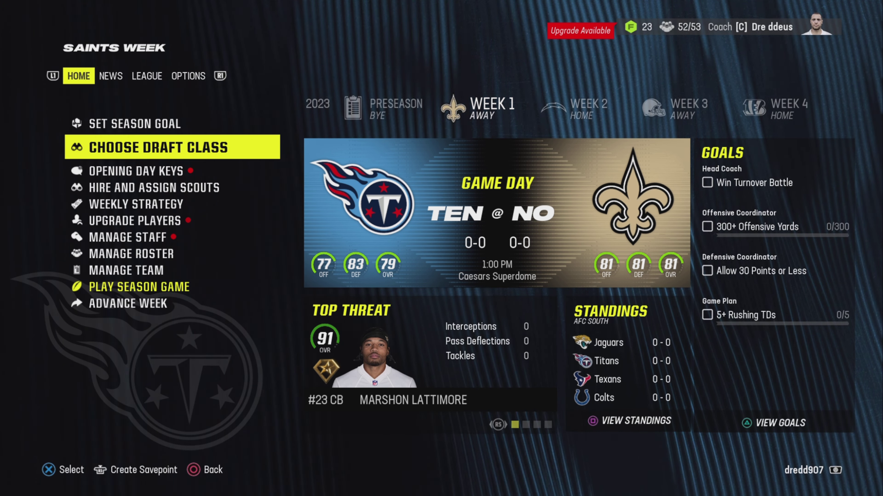
pyautogui.press('Return')
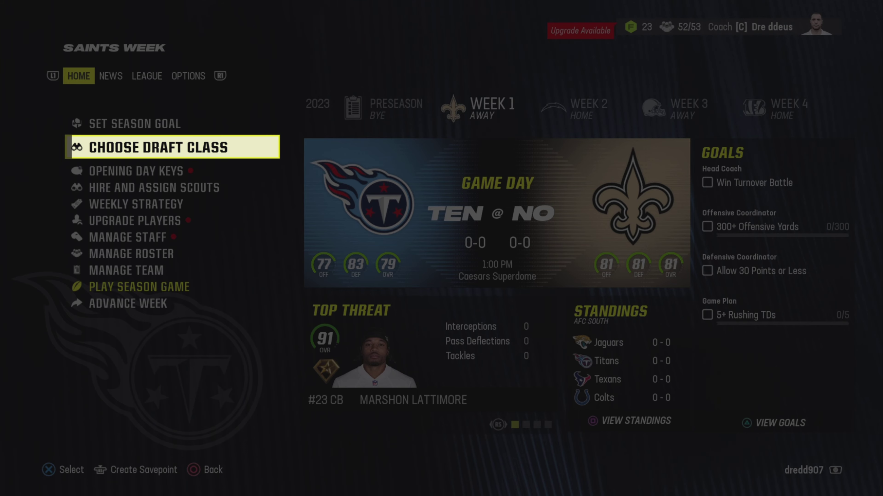
pyautogui.press('Down')
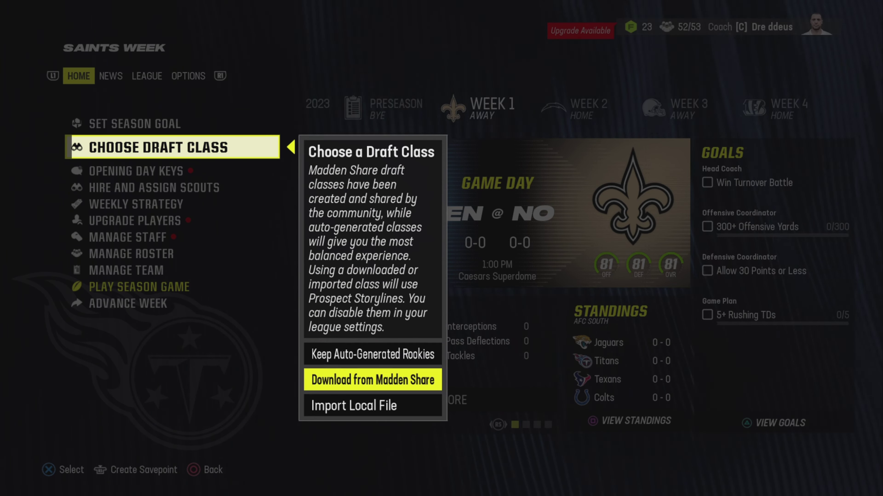
pyautogui.press('Down')
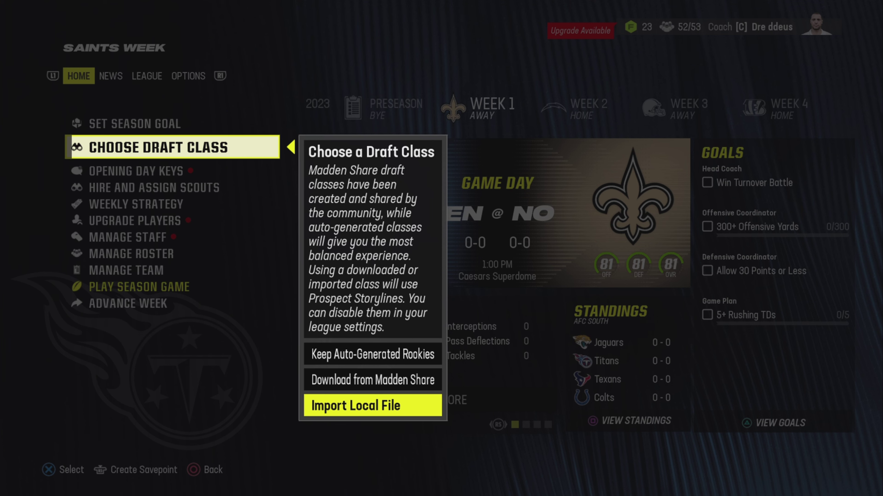
pyautogui.press('Up')
pyautogui.press('Up')
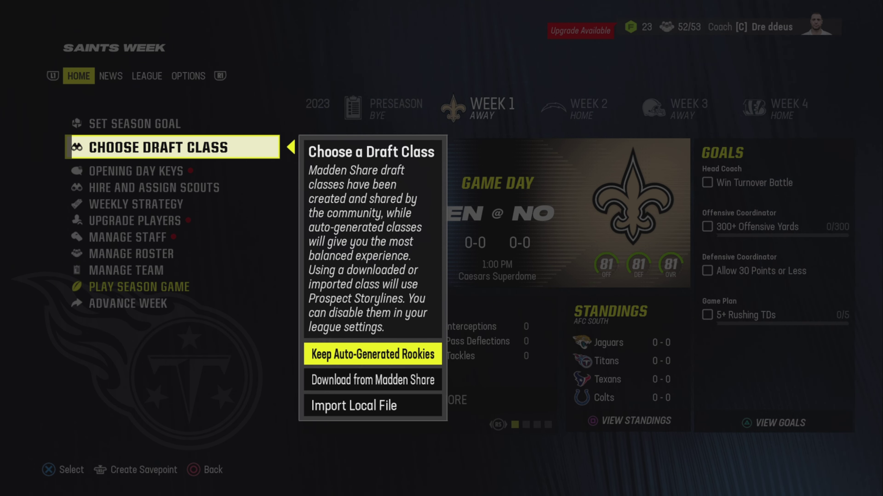
pyautogui.press('Down')
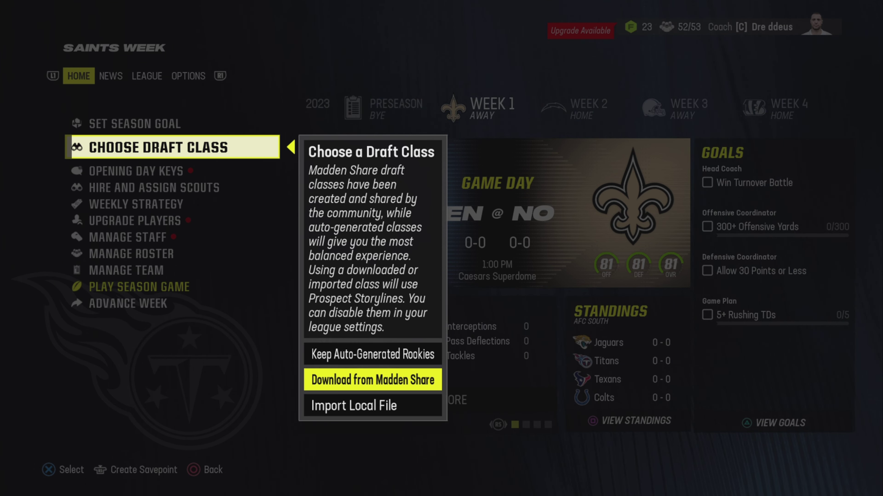
pyautogui.press('Down')
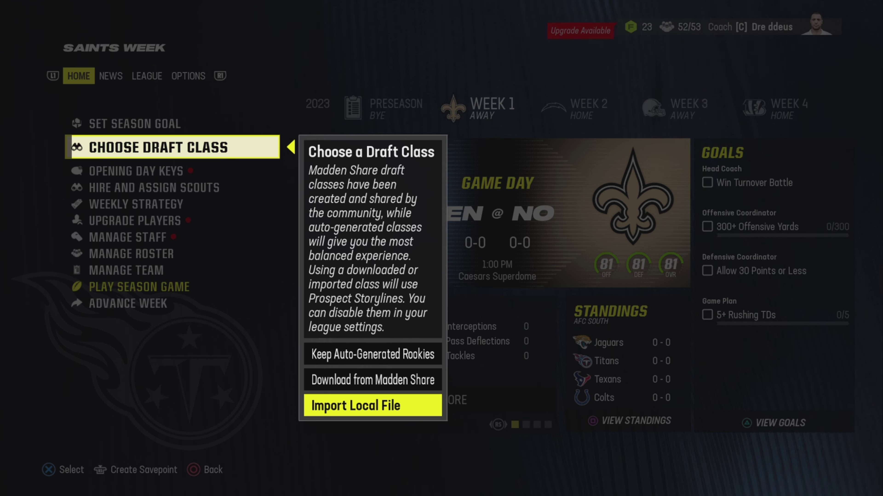
pyautogui.press('Return')
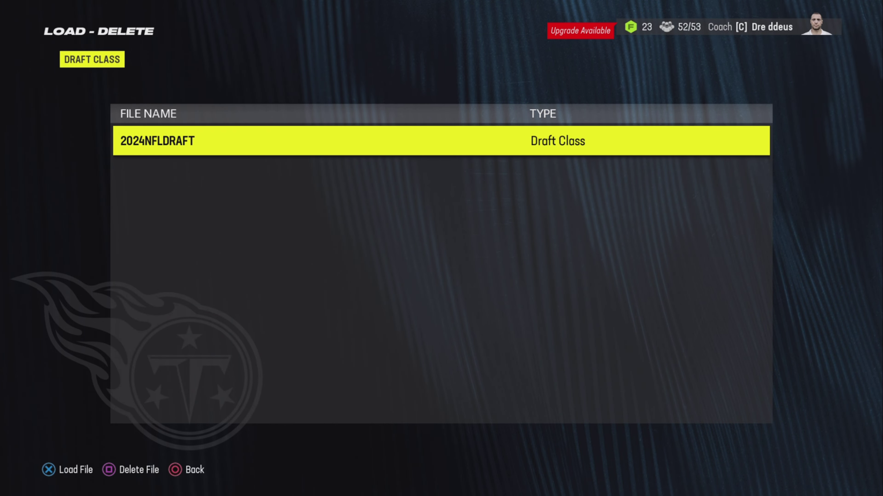
pyautogui.press('Return')
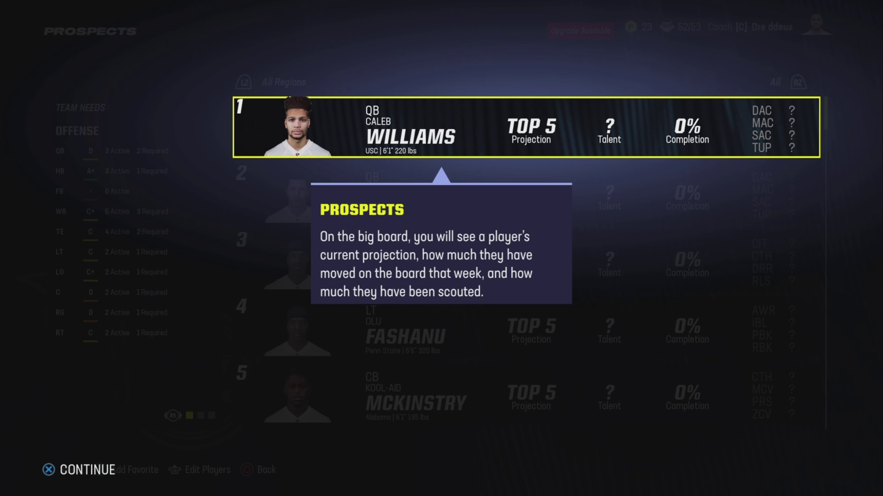
# Dismiss the prospects tutorial, browse to prospect 9, and toggle team needs between defense and offense.
pyautogui.press('Return')
pyautogui.press('Return')
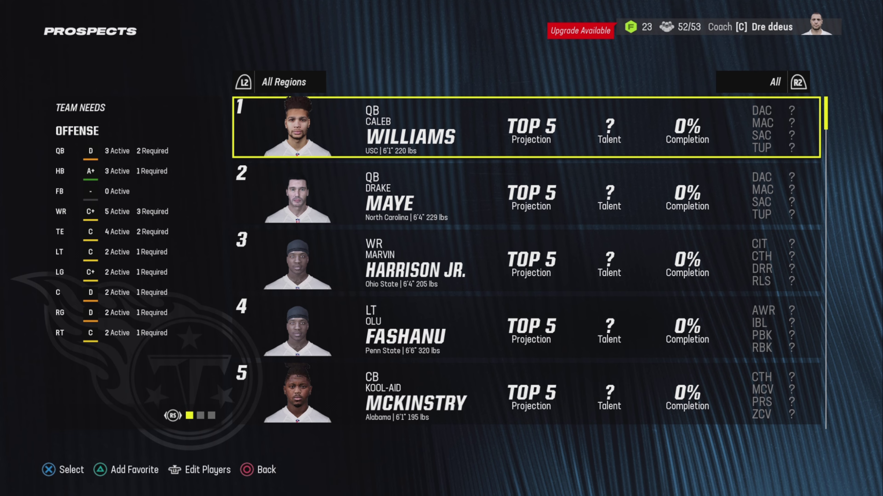
pyautogui.press('Down')
pyautogui.press('Down')
pyautogui.press('Down')
pyautogui.press('Down')
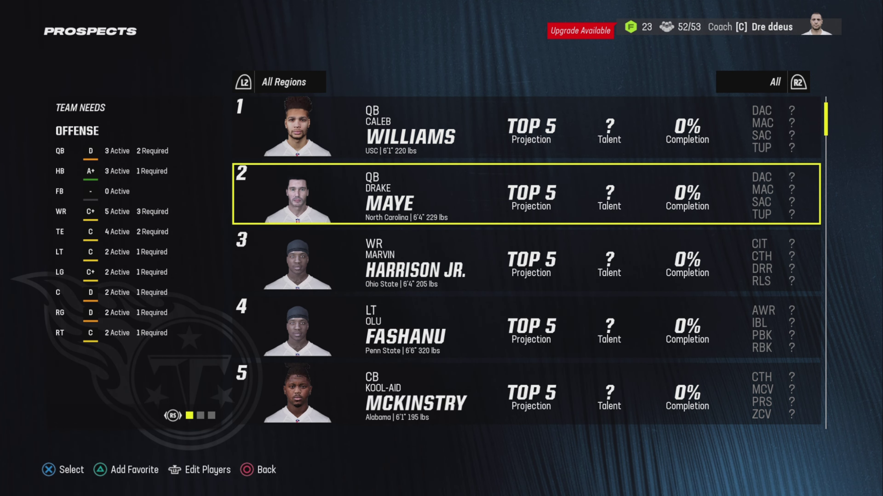
pyautogui.press('Down')
pyautogui.press('Down')
pyautogui.press('Down')
pyautogui.press('Down')
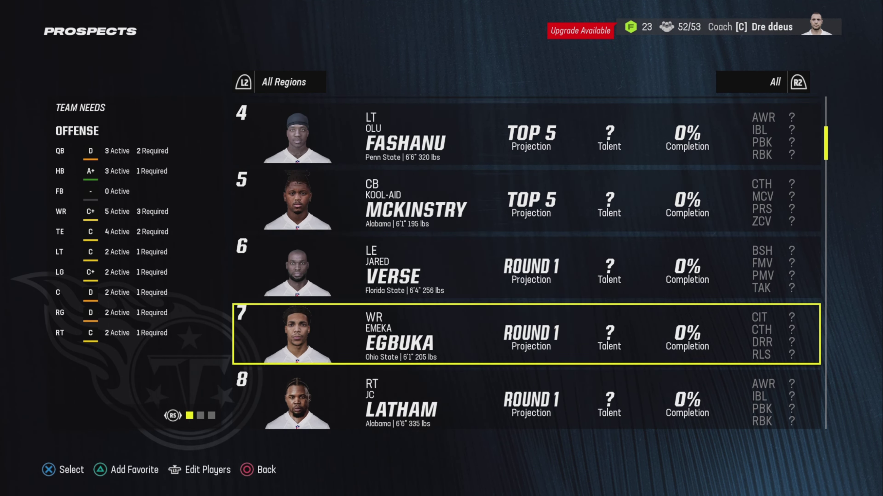
pyautogui.press('Right')
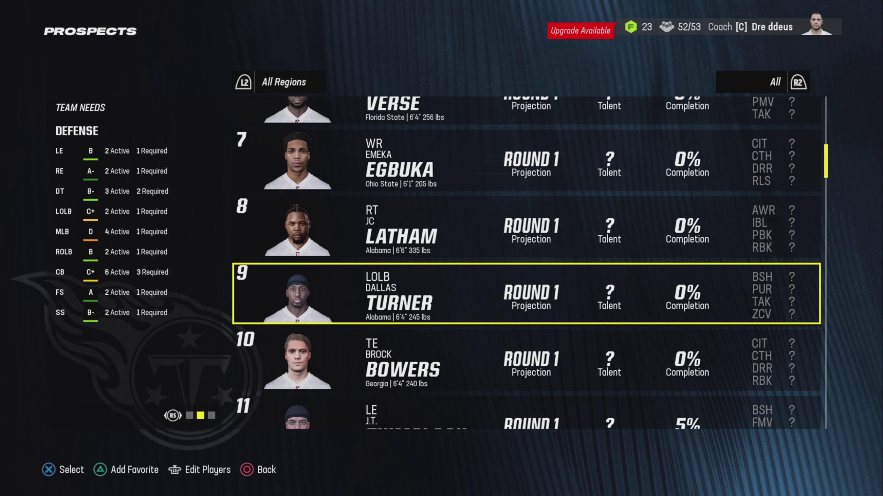
pyautogui.press('Right')
pyautogui.press('Left')
pyautogui.press('Left')
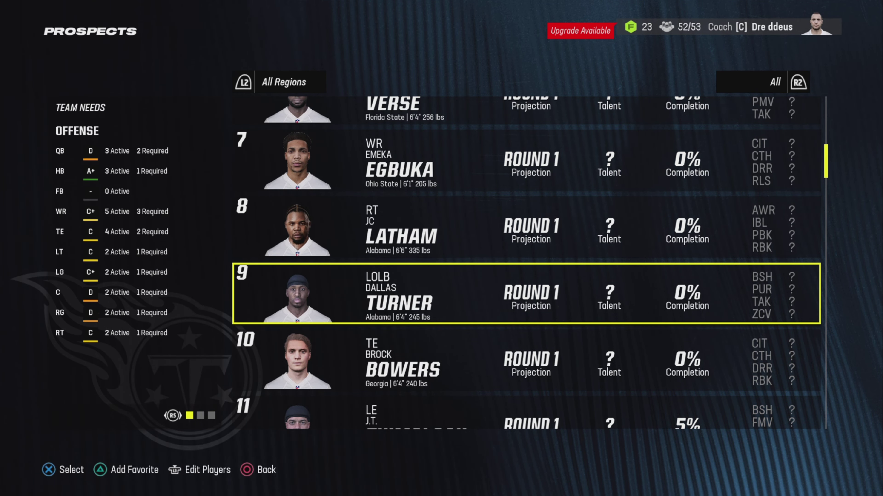
pyautogui.press('Down')
# Page down the prospect board past rank 43, then leave the board.
pyautogui.press('Down')
pyautogui.press('Down')
pyautogui.press('Down')
pyautogui.press('Down')
pyautogui.press('Down')
pyautogui.press('Down')
pyautogui.press('Down')
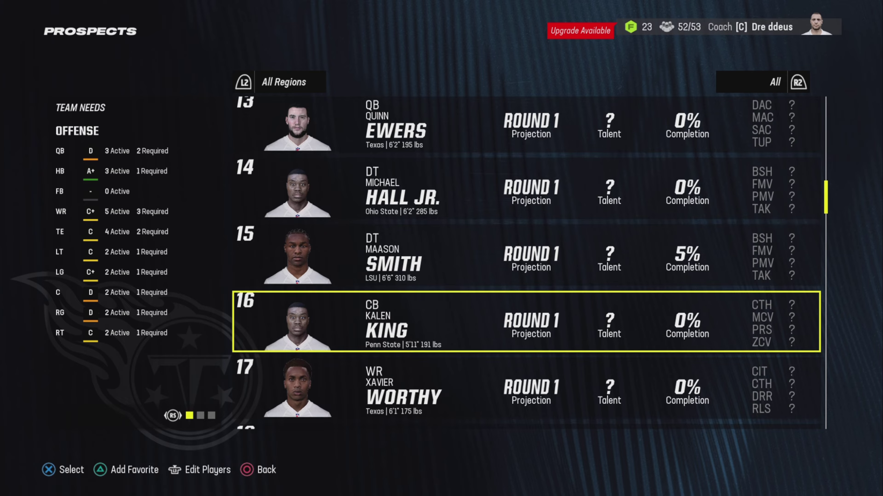
pyautogui.press('Down')
pyautogui.press('Down')
pyautogui.press('Down')
pyautogui.press('Down')
pyautogui.press('Down')
pyautogui.press('Down')
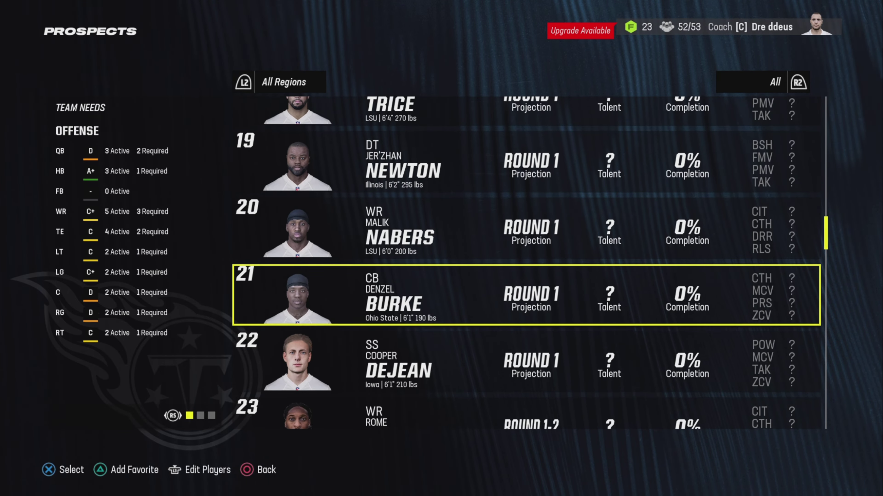
pyautogui.press('Down')
pyautogui.press('Down')
pyautogui.press('Down')
pyautogui.press('Down')
pyautogui.press('Down')
pyautogui.press('Down')
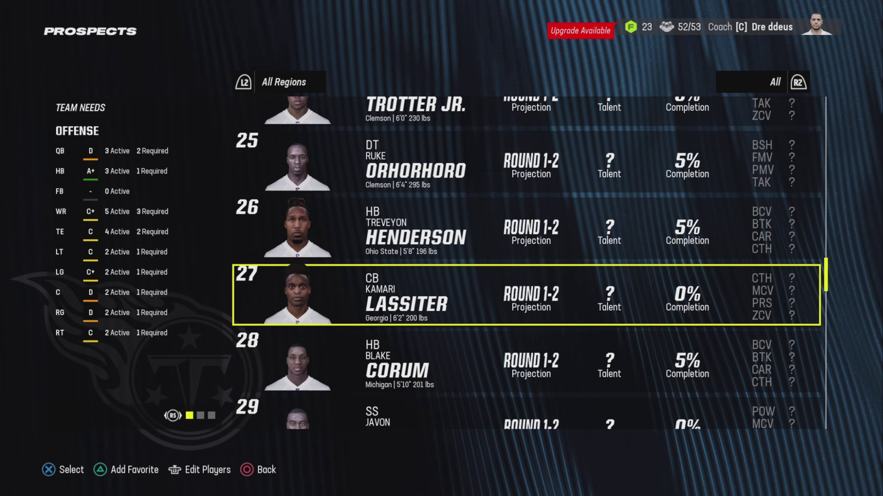
pyautogui.press('Down')
pyautogui.press('Down')
pyautogui.press('Down')
pyautogui.press('Down')
pyautogui.press('Down')
pyautogui.press('Down')
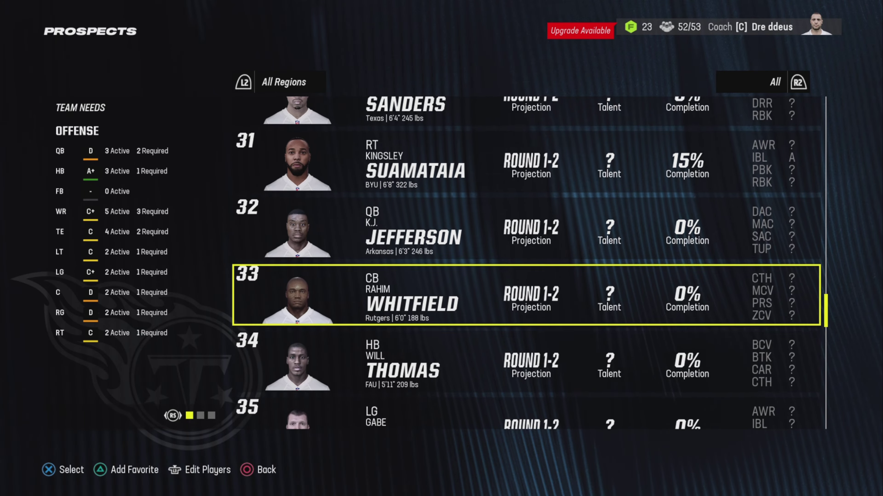
pyautogui.press('Down')
pyautogui.press('Down')
pyautogui.press('Down')
pyautogui.press('Down')
pyautogui.press('Down')
pyautogui.press('Down')
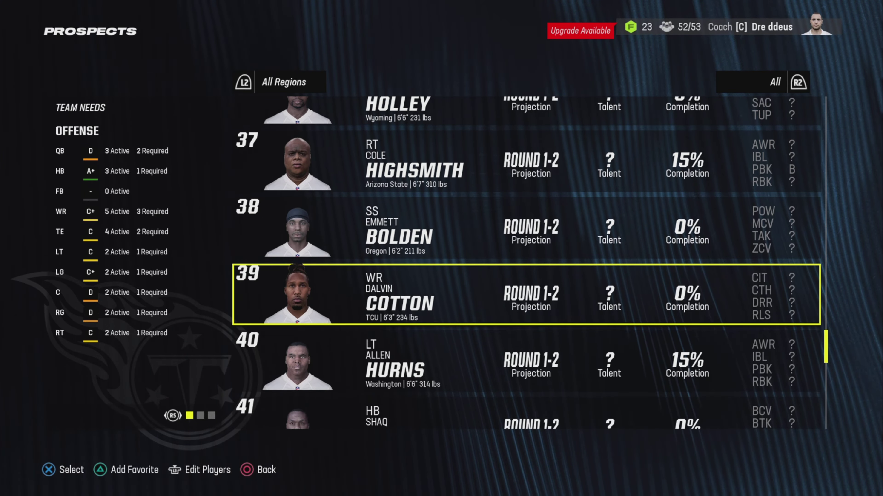
pyautogui.press('Down')
pyautogui.press('Down')
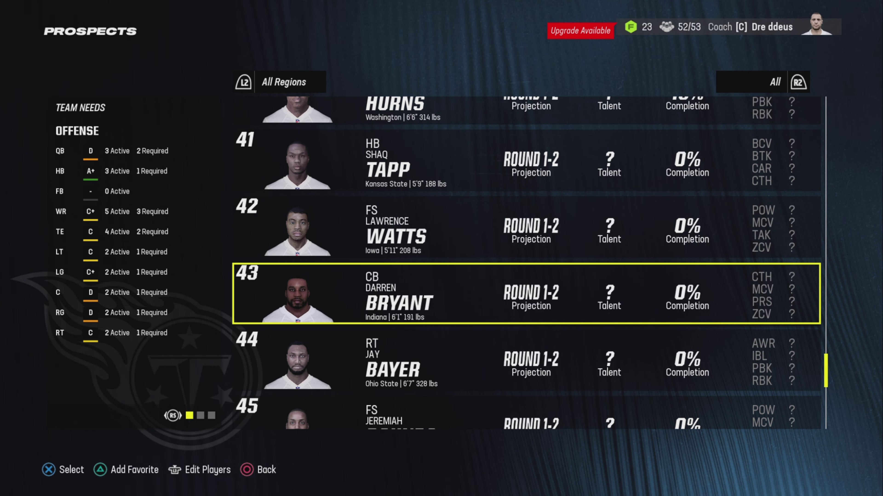
pyautogui.press('Down')
pyautogui.press('Down')
pyautogui.press('Down')
pyautogui.press('Down')
pyautogui.press('Down')
pyautogui.press('Down')
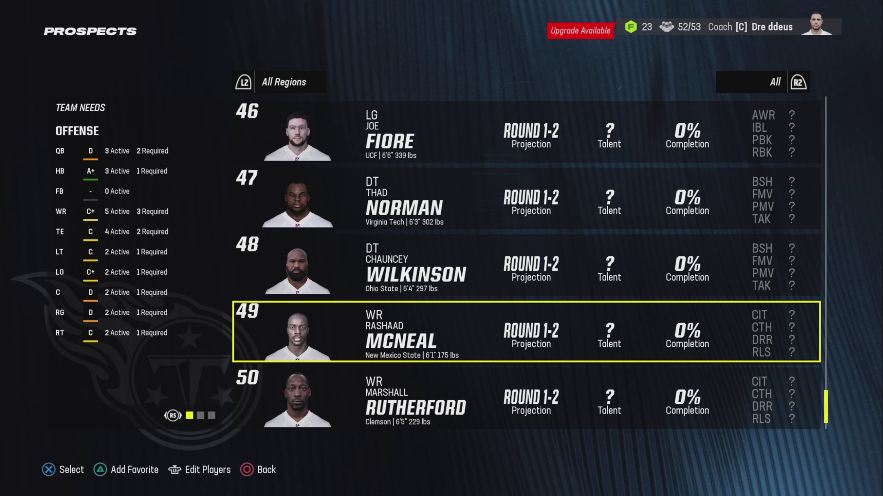
pyautogui.press('Return')
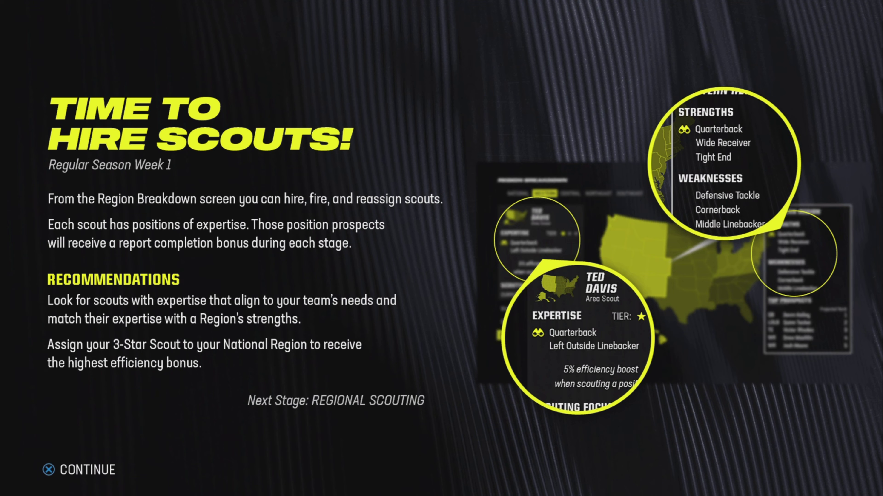
# Close the Time to Hire Scouts tutorial and back out of Scouting to the season schedule.
pyautogui.press('Return')
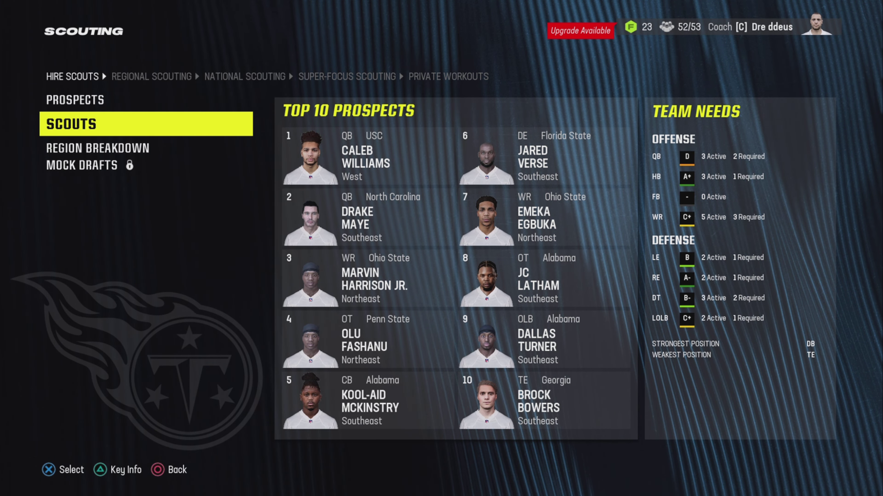
pyautogui.press('Escape')
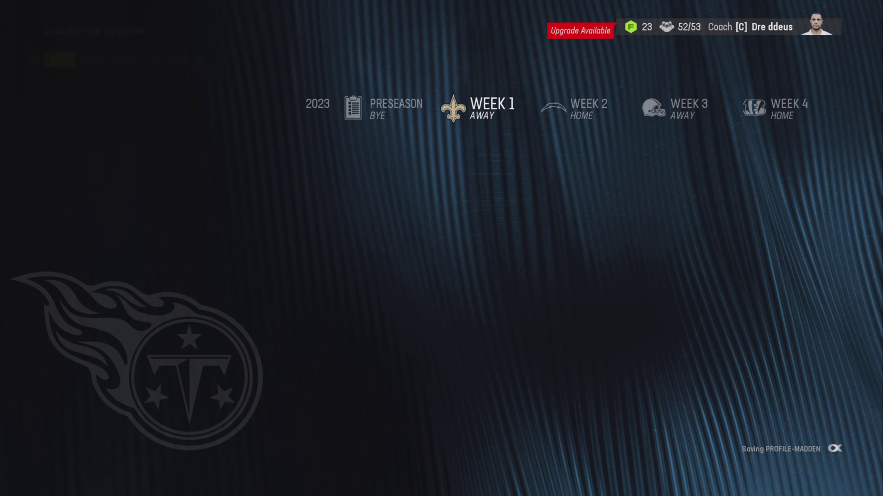
# Open Hire and Assign Scouts from the hub, then the Prospects board in Scouting.
pyautogui.press('Down')
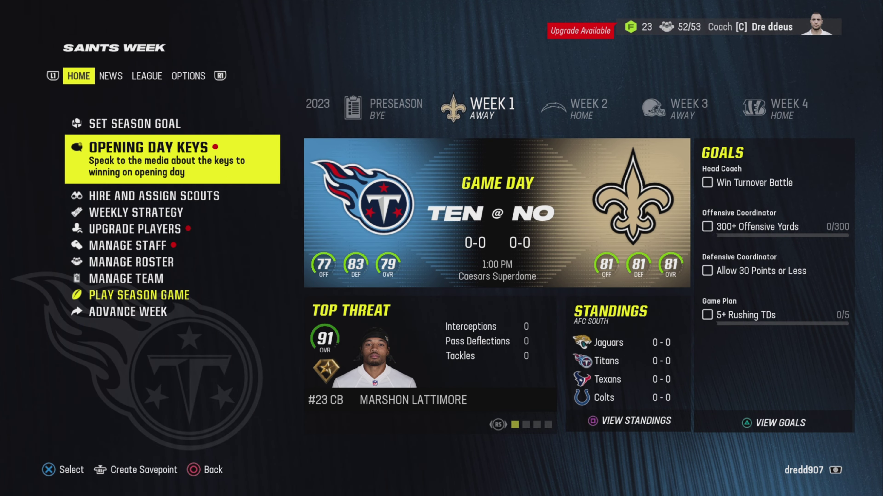
pyautogui.press('Down')
pyautogui.press('Down')
pyautogui.press('Up')
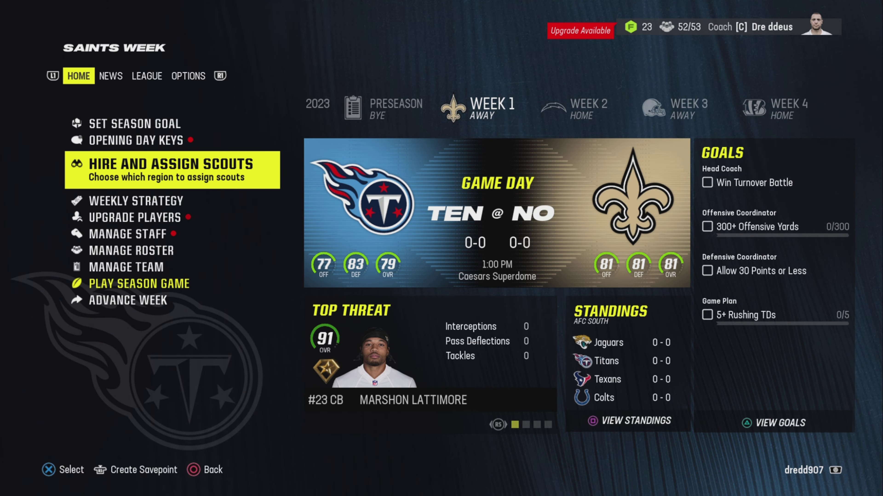
pyautogui.press('Return')
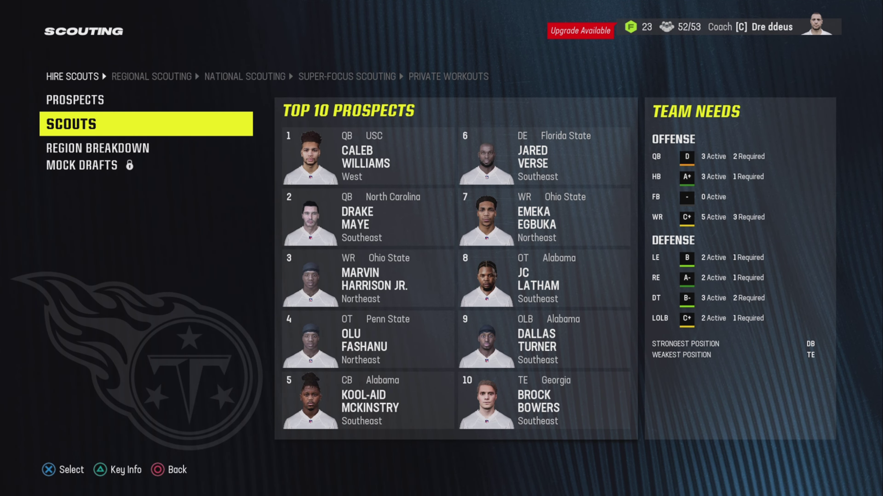
pyautogui.click(146, 106)
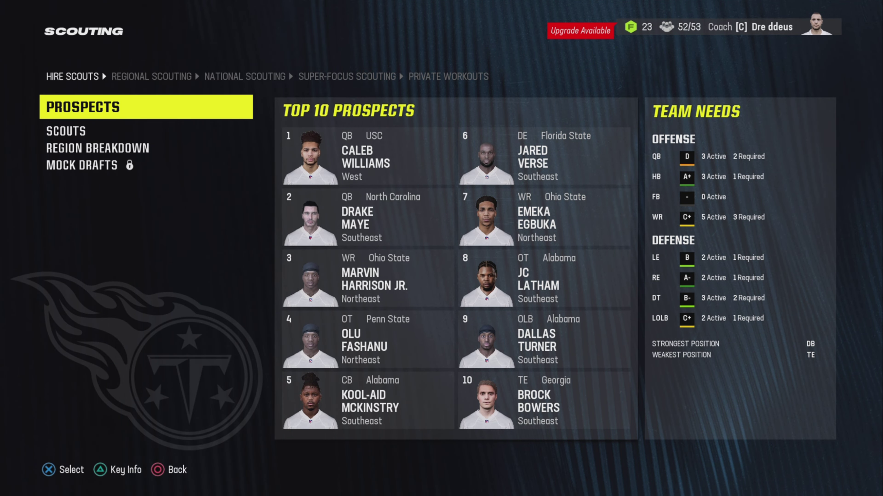
pyautogui.press('Return')
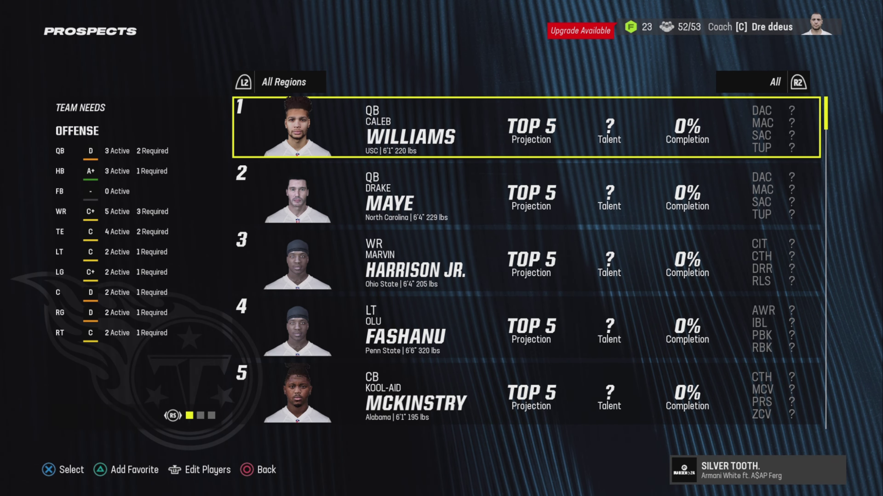
# Re-import the 450-player 2024NFLDRAFT class via Edit Draft Class > Import Local File.
pyautogui.press('t')
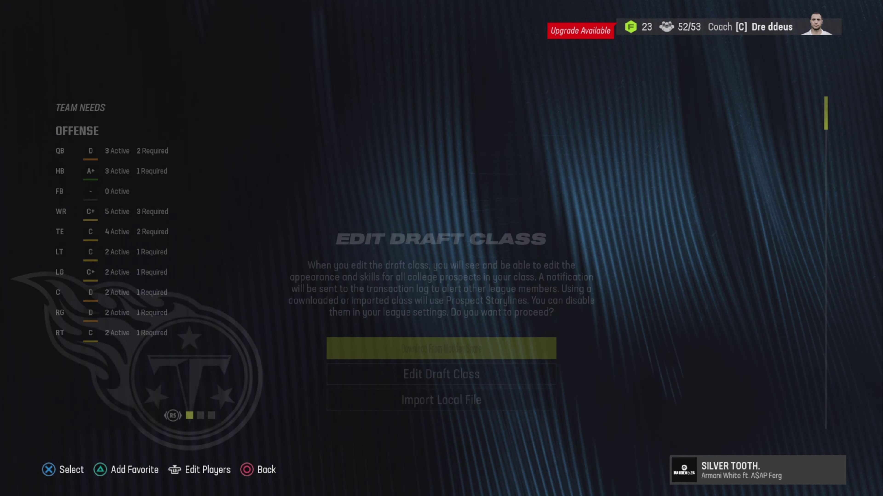
pyautogui.press('Down')
pyautogui.press('Down')
pyautogui.press('Up')
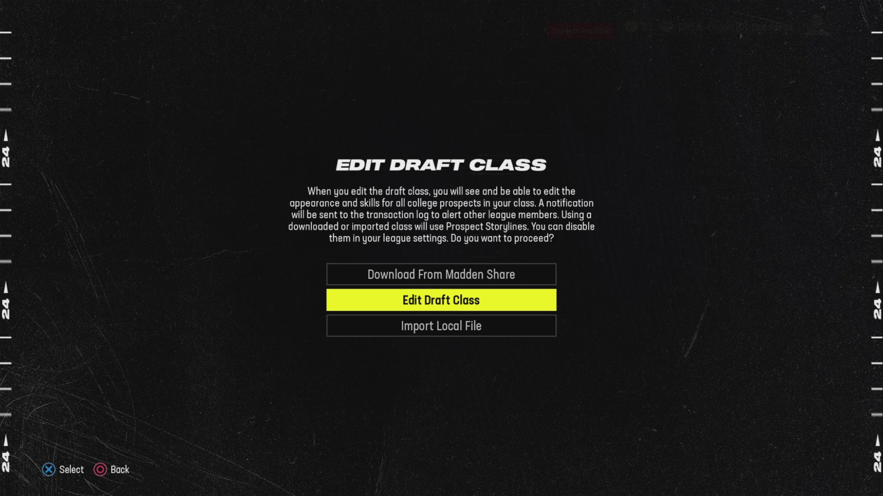
pyautogui.press('Up')
pyautogui.press('Down')
pyautogui.press('Down')
pyautogui.press('Return')
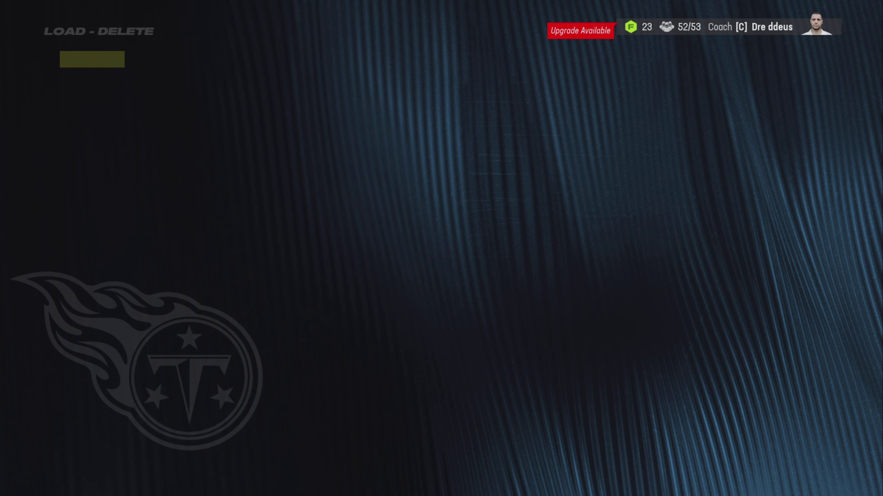
pyautogui.press('Return')
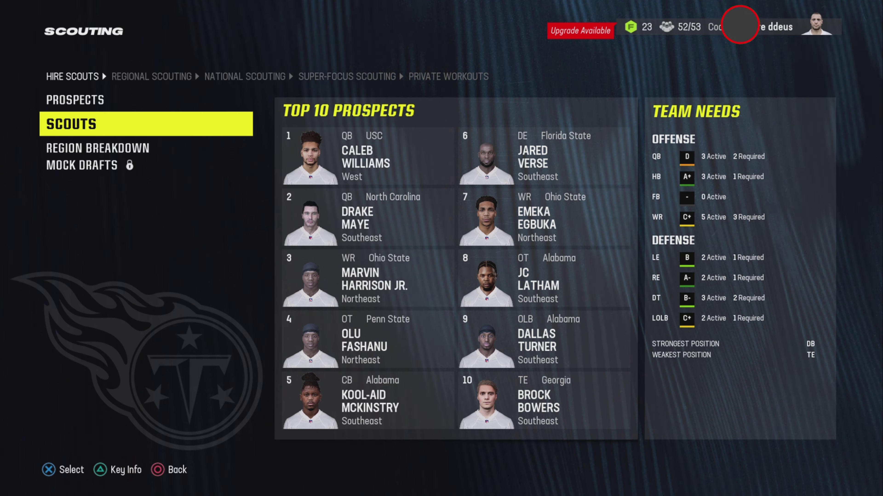
pyautogui.press('Up')
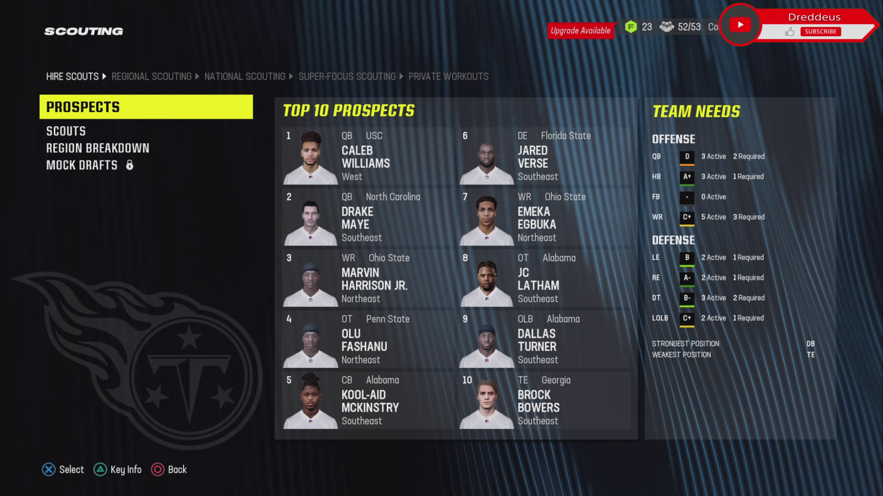